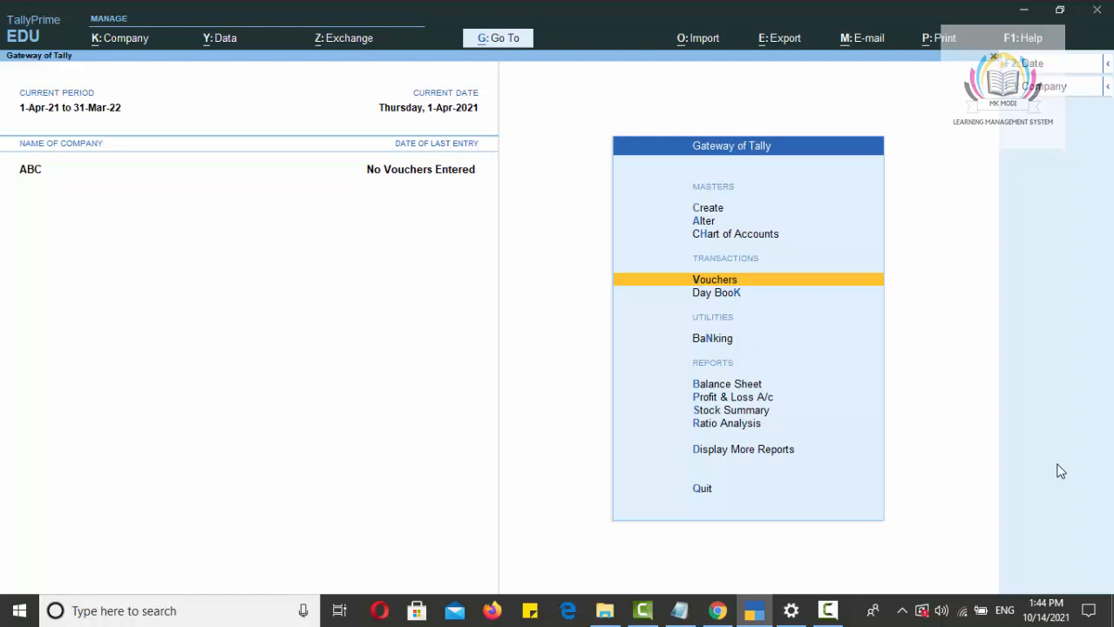
Start a new contra voucher and set its date to 1-4-2021
{"action": "left_click", "coordinate": [724, 281]}
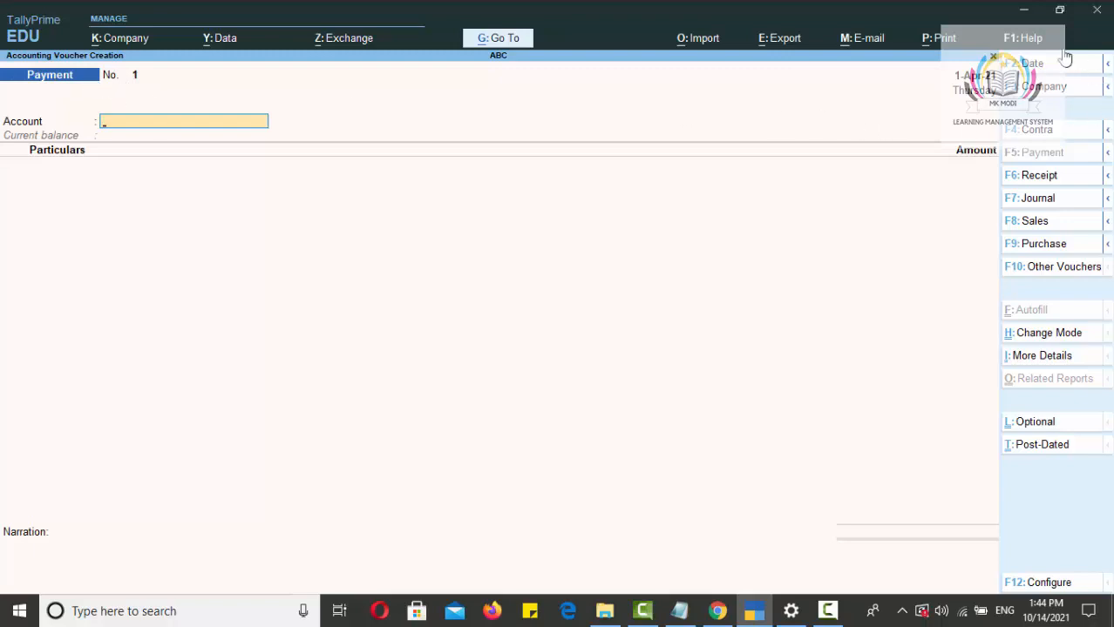
{"action": "left_click", "coordinate": [1064, 135]}
{"action": "left_click", "coordinate": [1035, 66]}
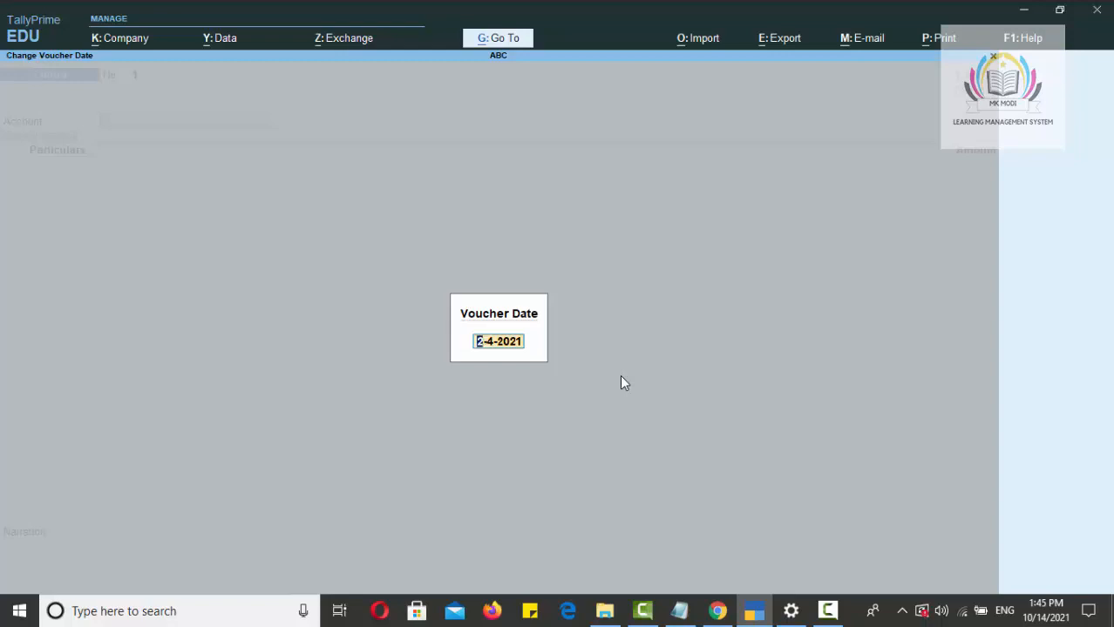
{"action": "type", "text": "1"}
{"action": "key", "text": "Return"}
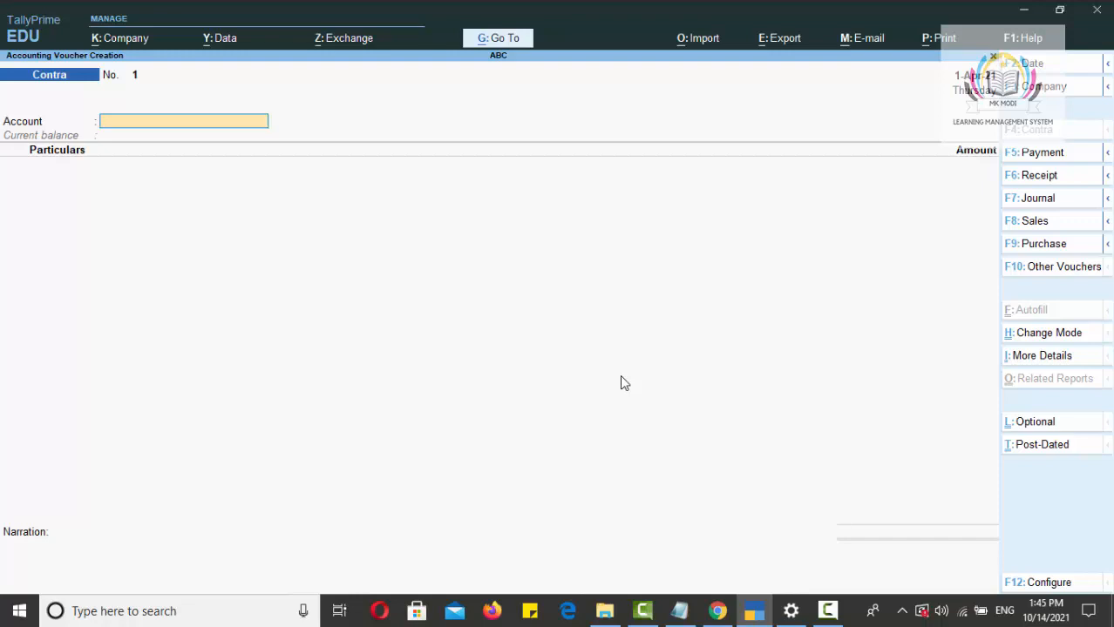
Set the contra voucher's account to the Cash ledger
{"action": "type", "text": "C"}
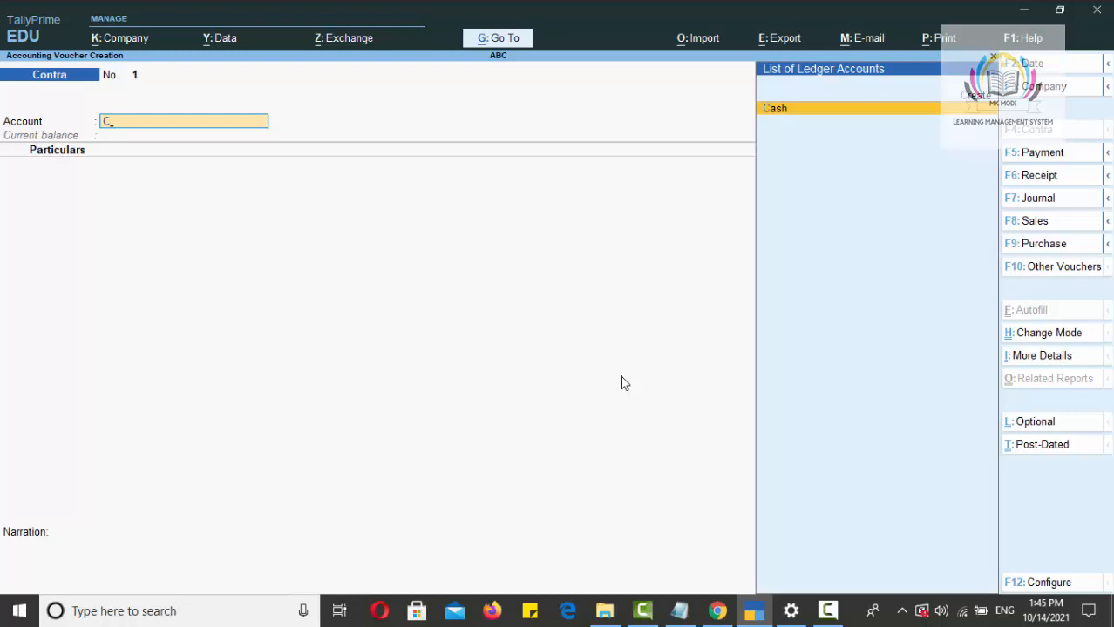
{"action": "key", "text": "BackSpace"}
{"action": "key", "text": "Return"}
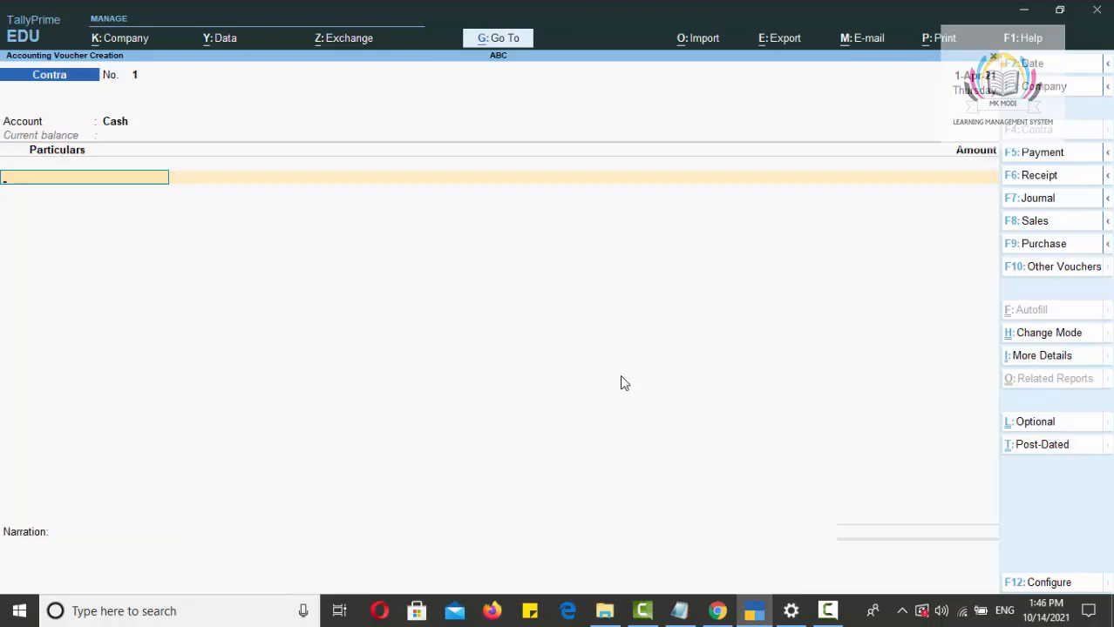
Add IDBI BANK as the particulars ledger of the contra voucher with an amount of 25000
{"action": "type", "text": "I"}
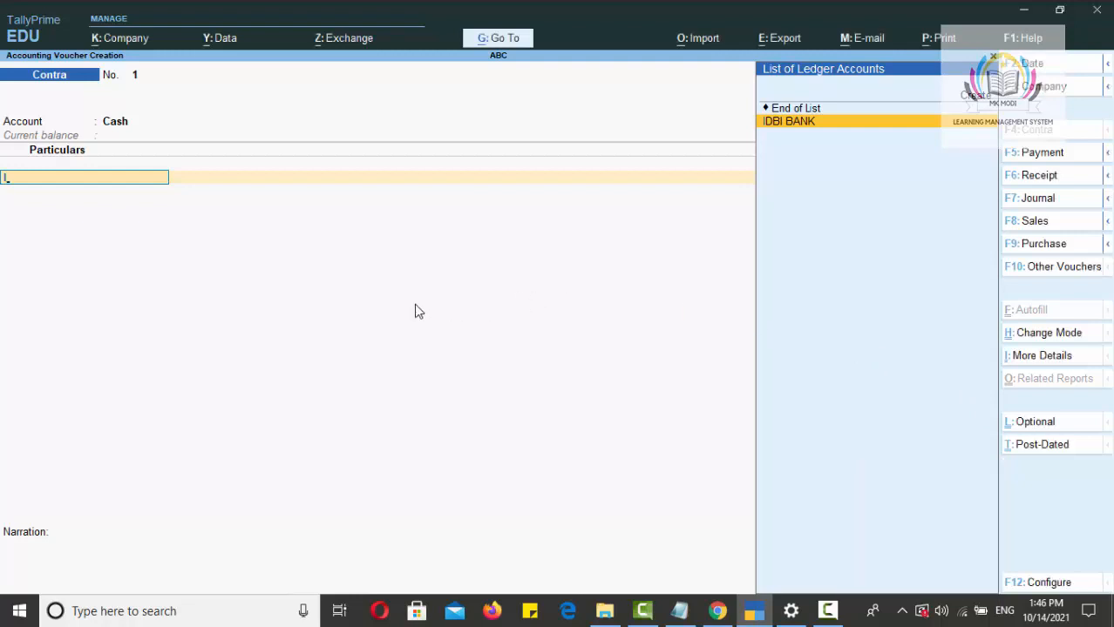
{"action": "key", "text": "BackSpace"}
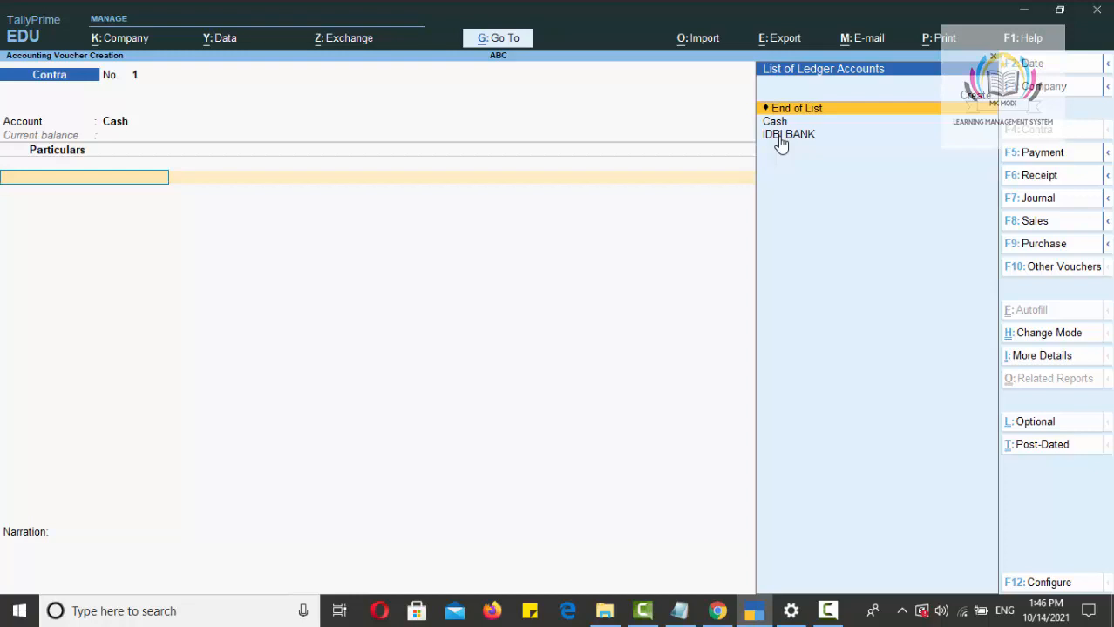
{"action": "type", "text": "IDBI"}
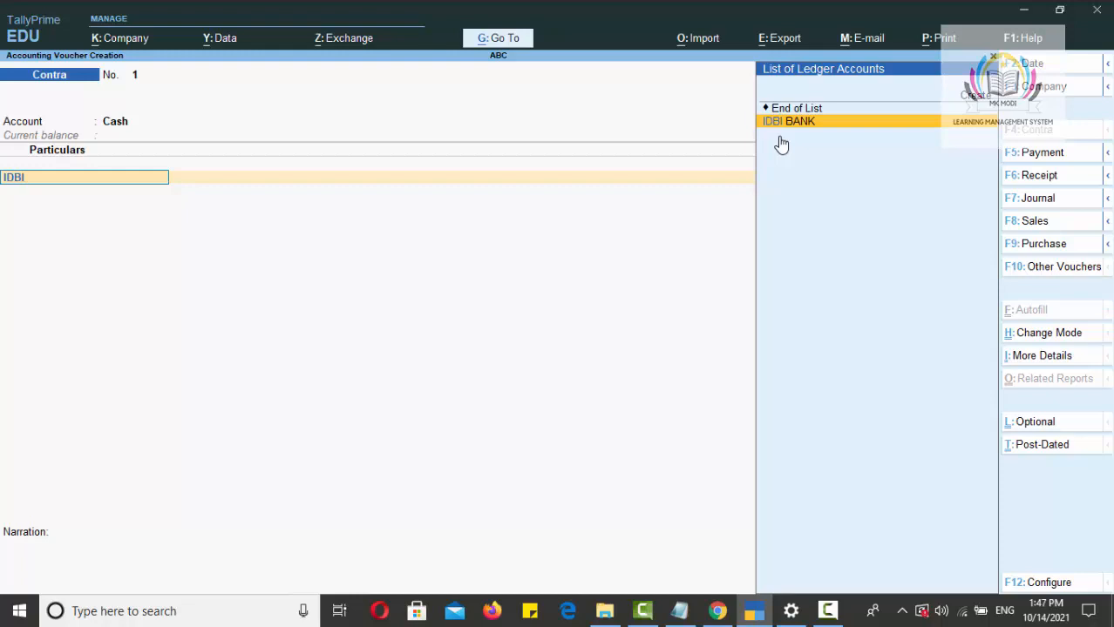
{"action": "key", "text": "Return"}
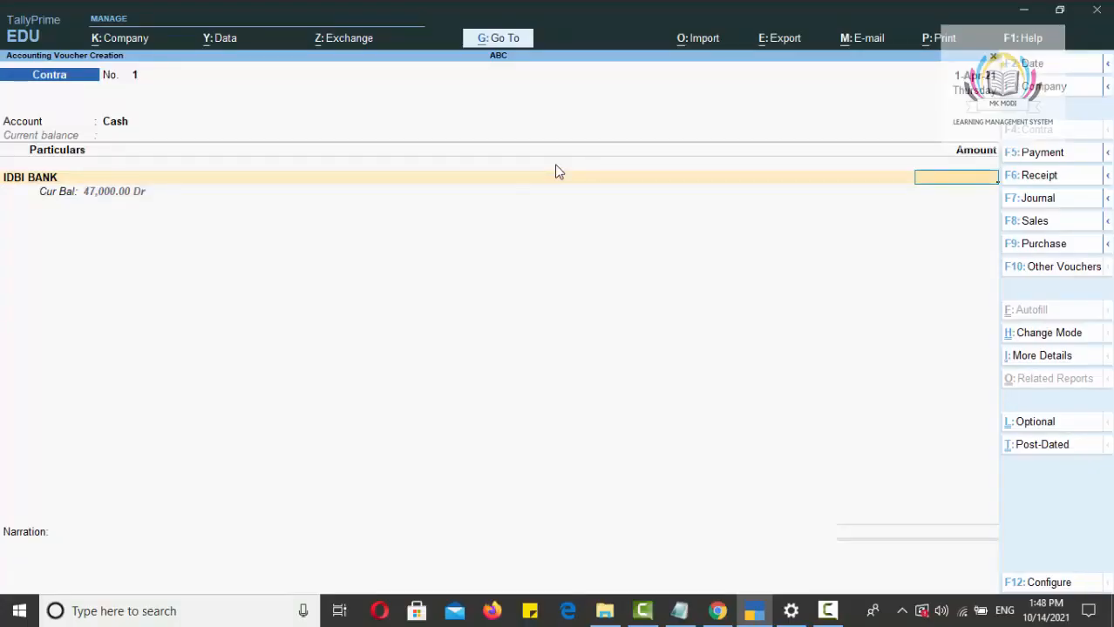
{"action": "type", "text": "25000"}
{"action": "key", "text": "Return"}
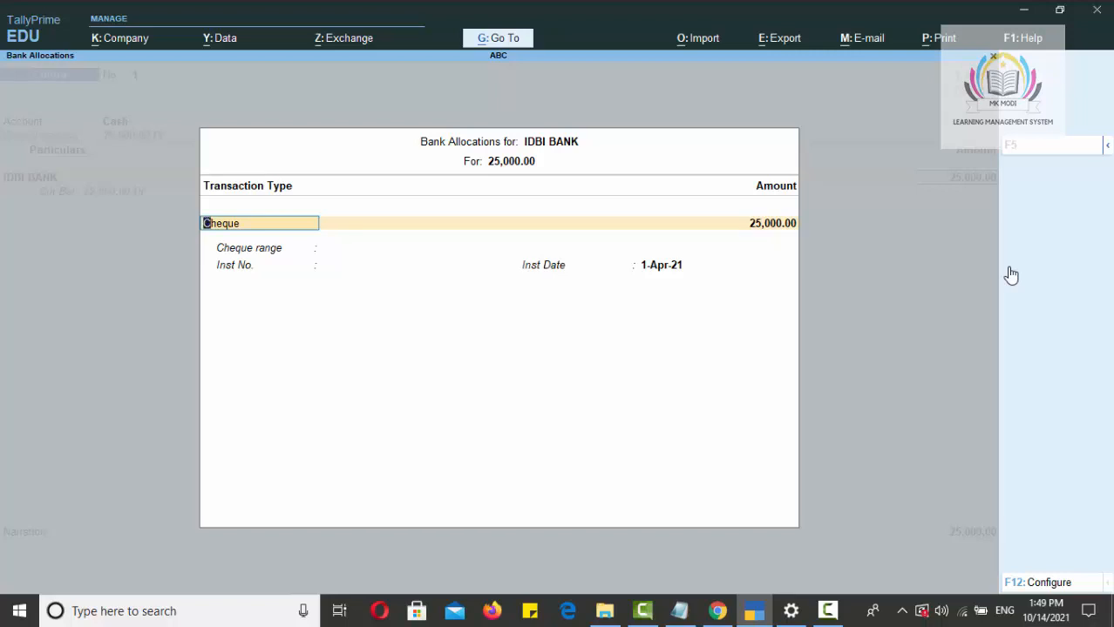
Complete the IDBI BANK allocation as a Cheque for 25,000.00 with cheque range Not Applicable, no instrument number and instrument date 1-Apr-21
{"action": "key", "text": "Return"}
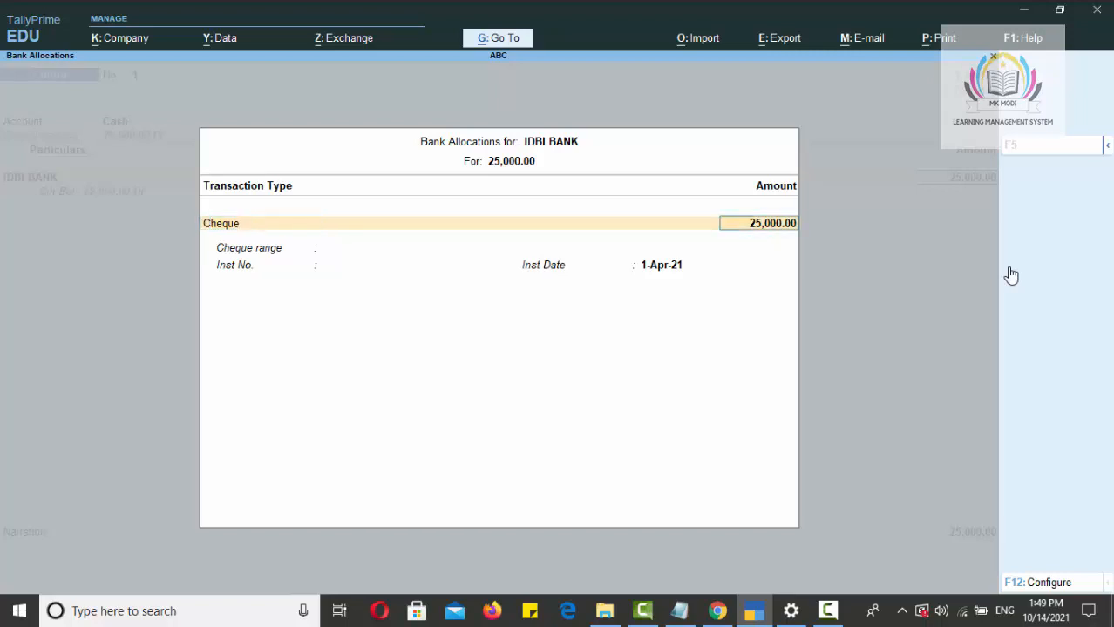
{"action": "key", "text": "Return"}
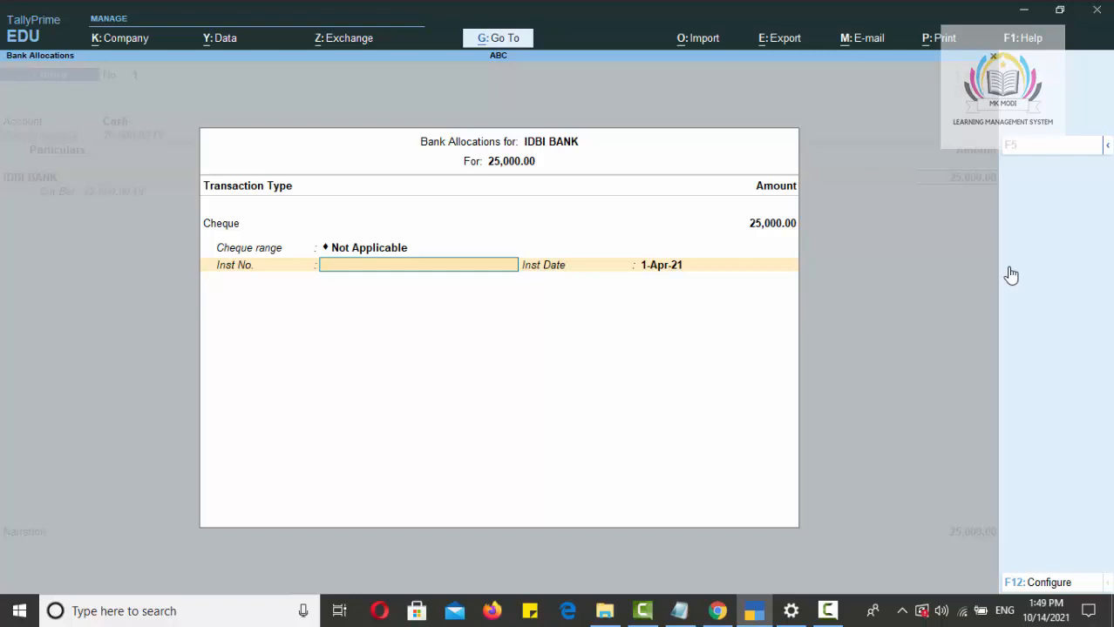
{"action": "key", "text": "Return"}
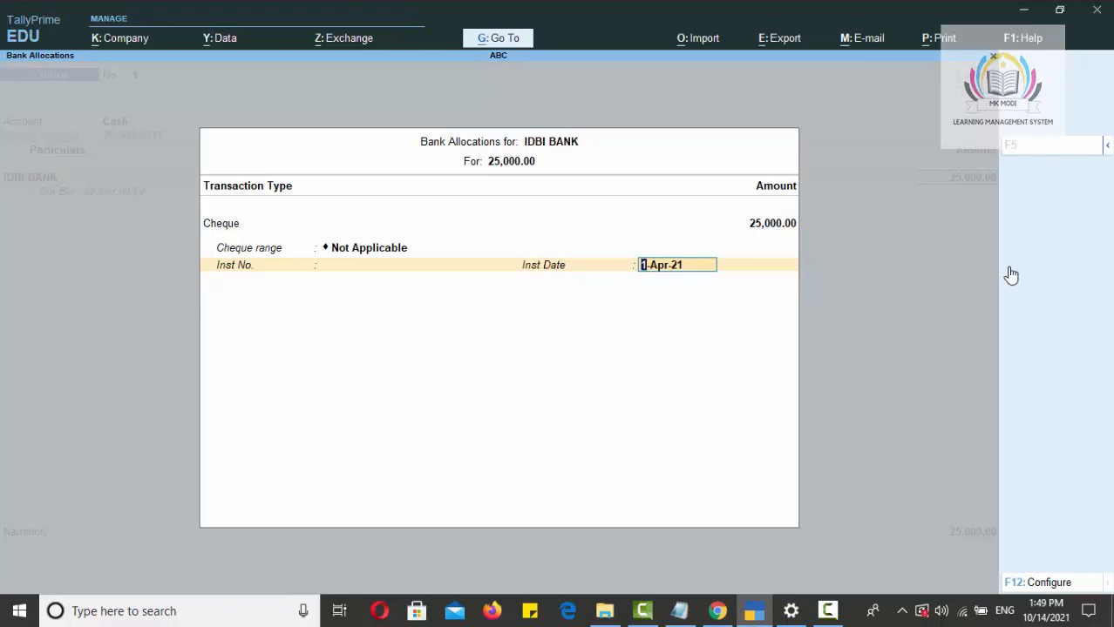
{"action": "key", "text": "Return"}
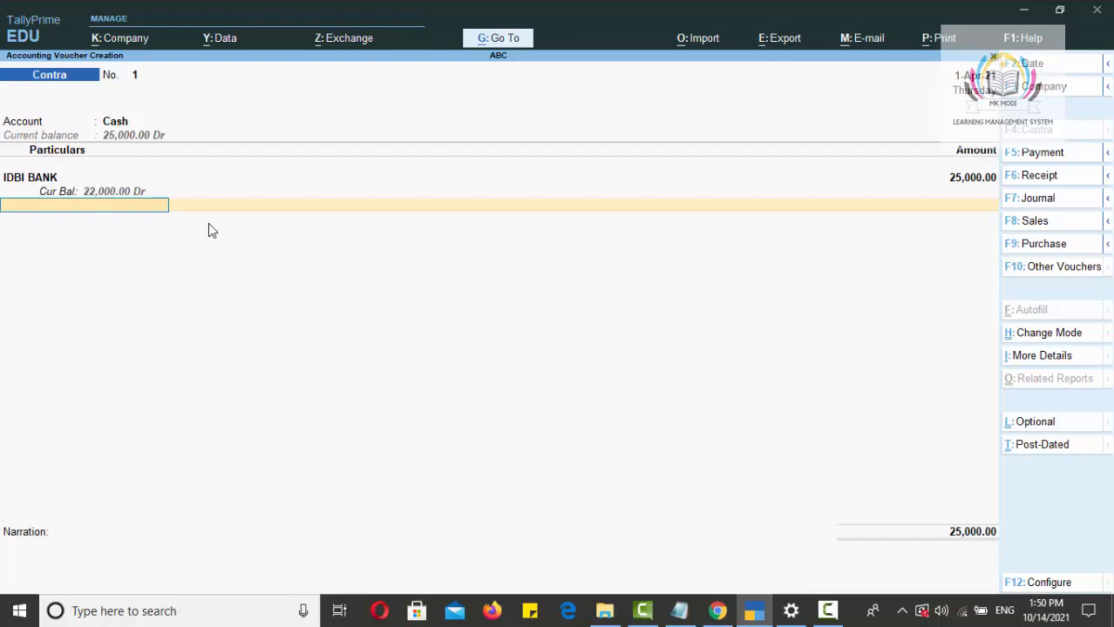
Finish the particulars, enter the narration "CASH WITHDRAWAL FROM IDBI BANK" and save the contra voucher
{"action": "key", "text": "Return"}
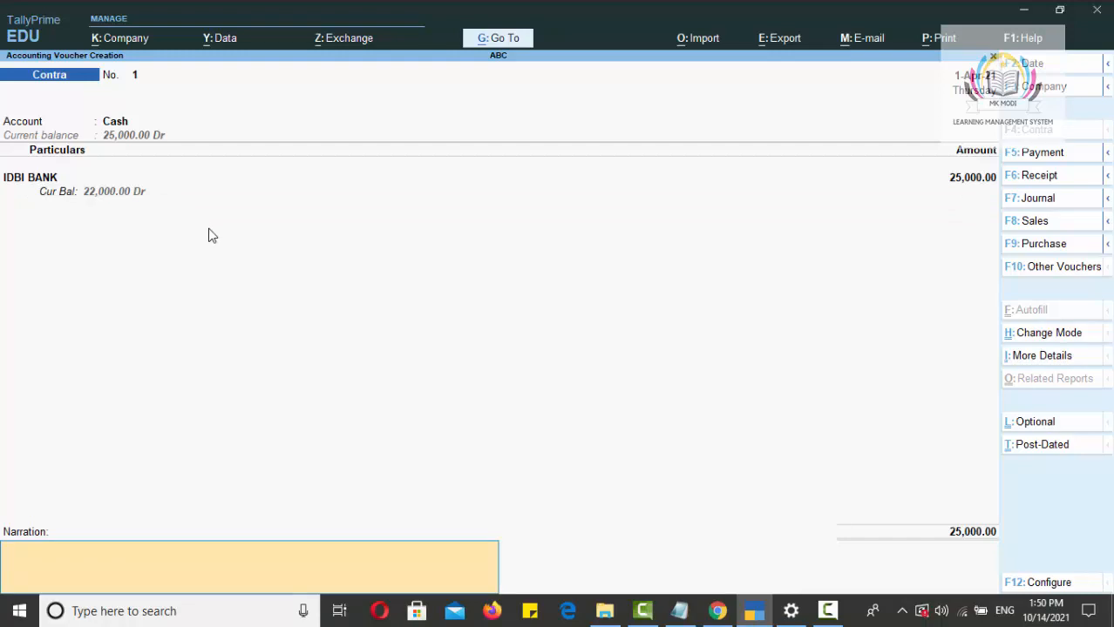
{"action": "type", "text": "CASH WITHDRAWAL FROM IDBI BANK"}
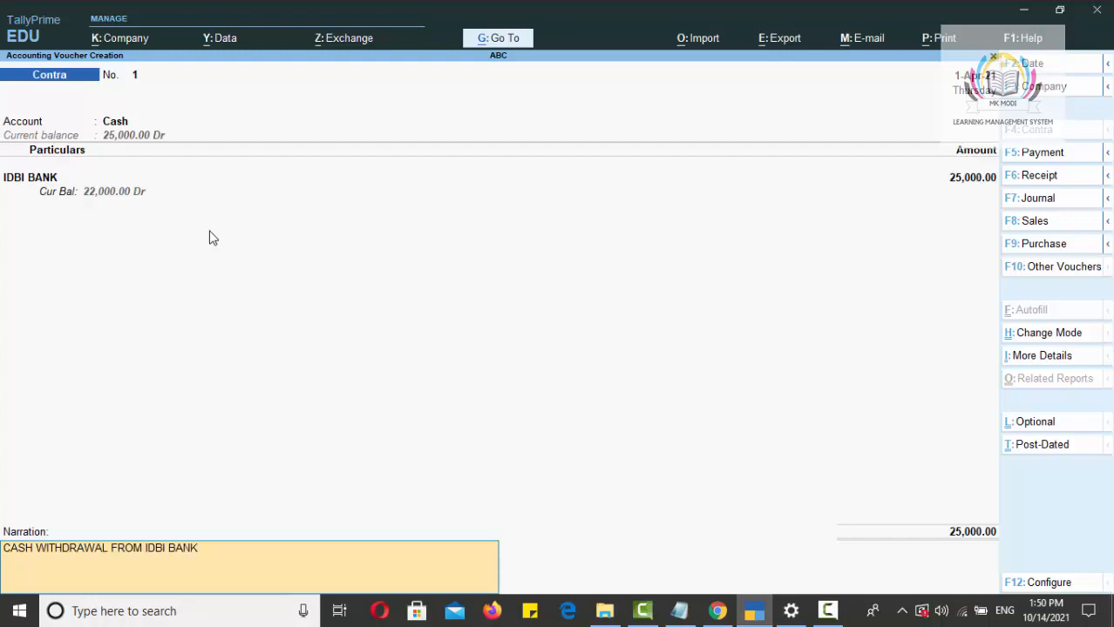
{"action": "key", "text": "Return"}
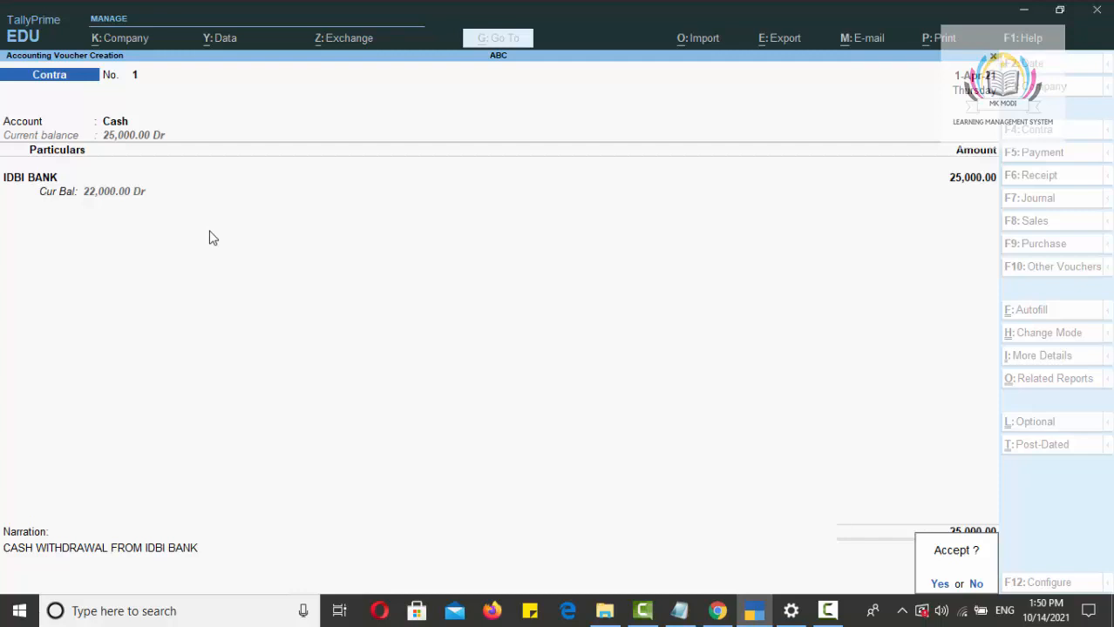
{"action": "key", "text": "Return"}
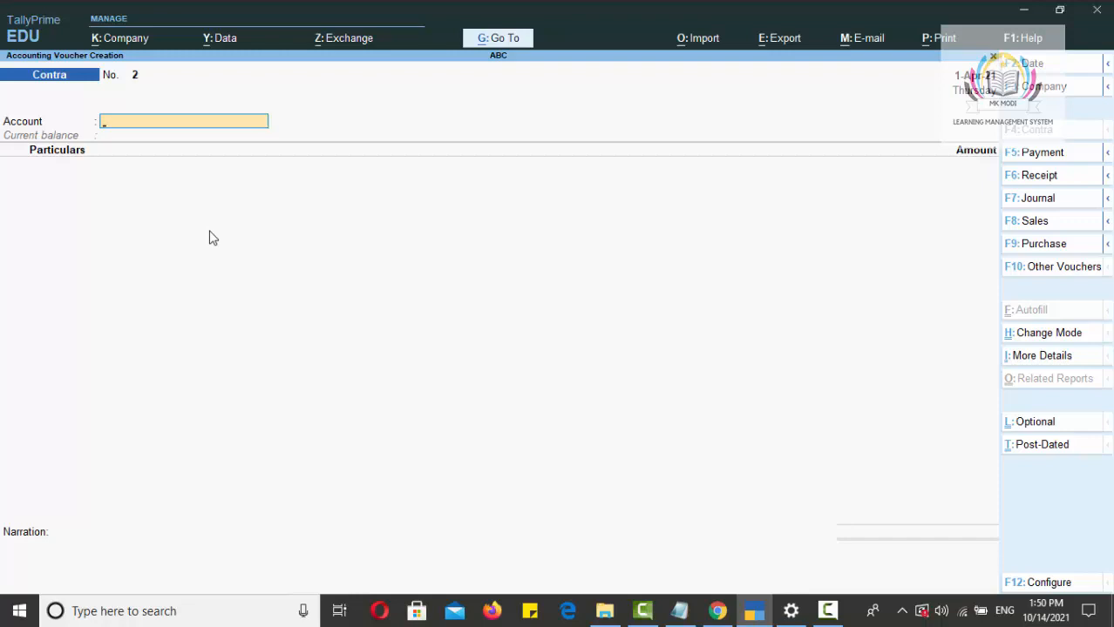
Leave voucher entry and open the Trial Balance report
{"action": "key", "text": "Escape"}
{"action": "key", "text": "Down"}
{"action": "key", "text": "Down"}
{"action": "key", "text": "Down"}
{"action": "key", "text": "Down"}
{"action": "key", "text": "Down"}
{"action": "key", "text": "Down"}
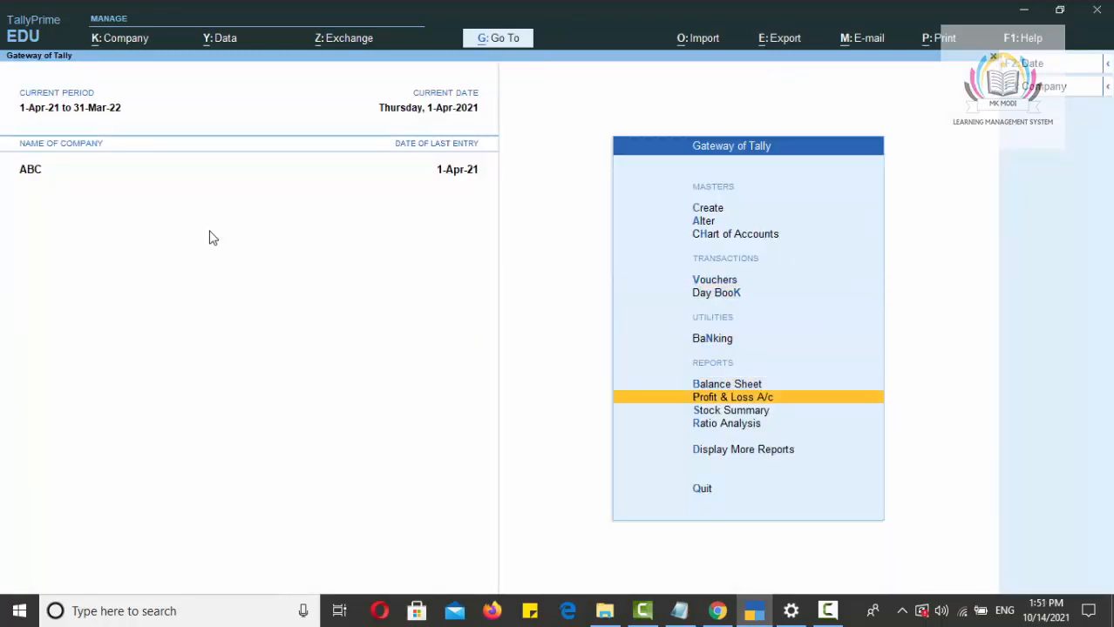
{"action": "key", "text": "Down"}
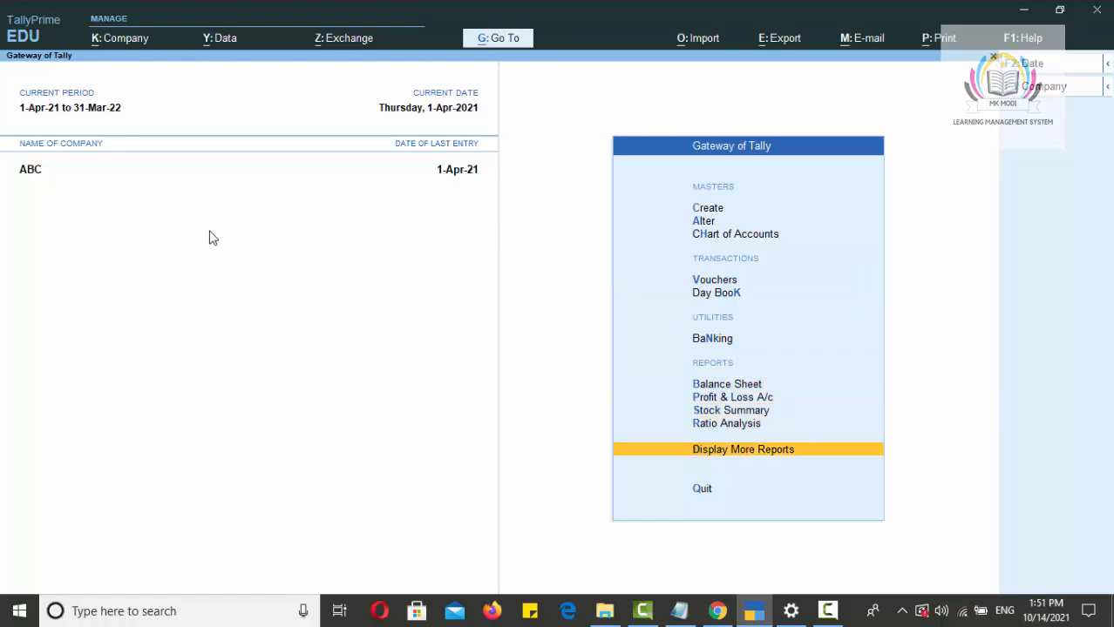
{"action": "key", "text": "Return"}
{"action": "key", "text": "Return"}
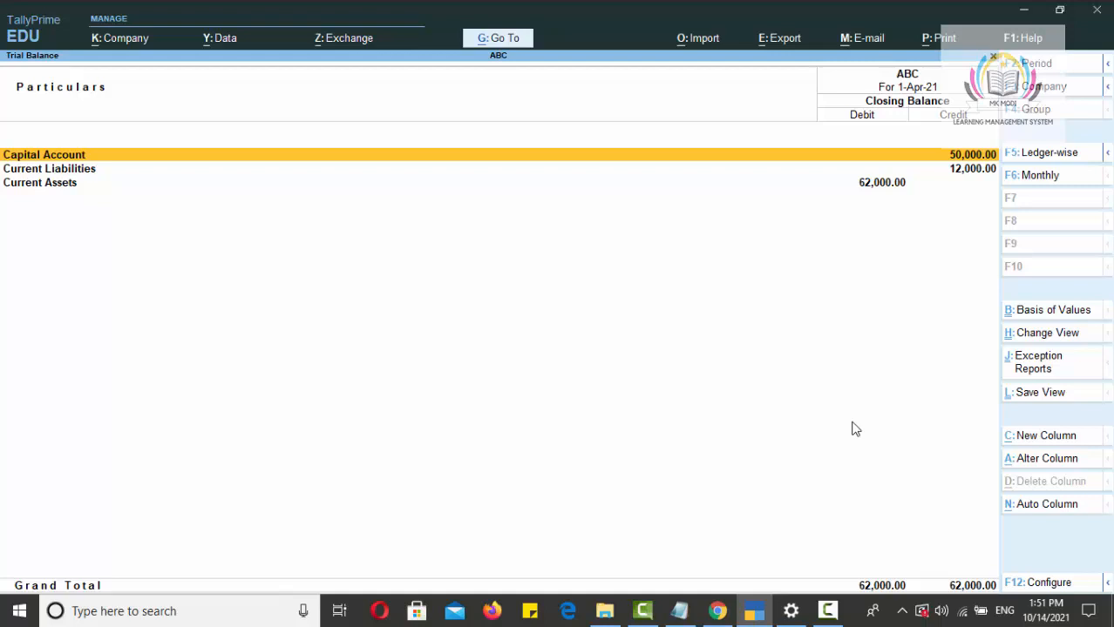
Drill into Current Assets in the trial balance and view the Cash-in-Hand group summary
{"action": "key", "text": "Down"}
{"action": "key", "text": "Down"}
{"action": "key", "text": "Return"}
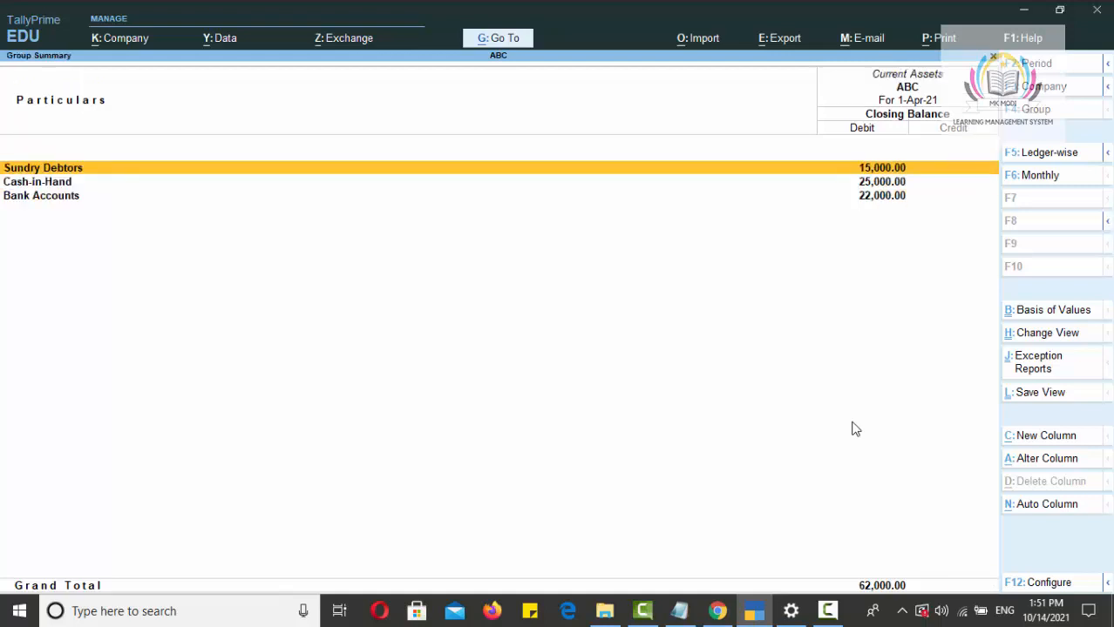
{"action": "key", "text": "Down"}
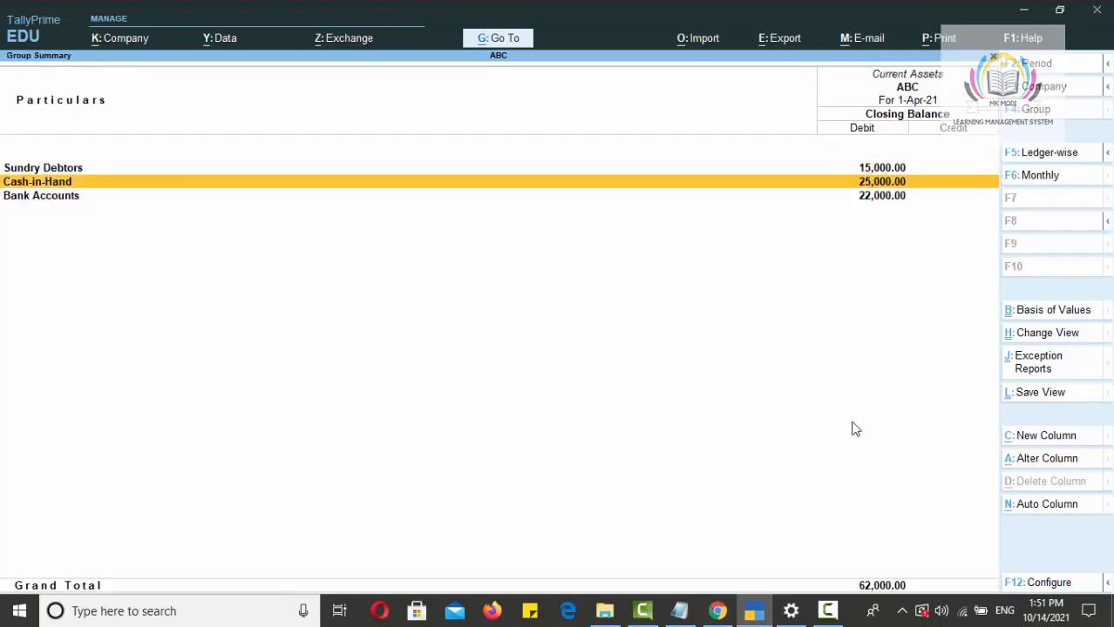
{"action": "key", "text": "Down"}
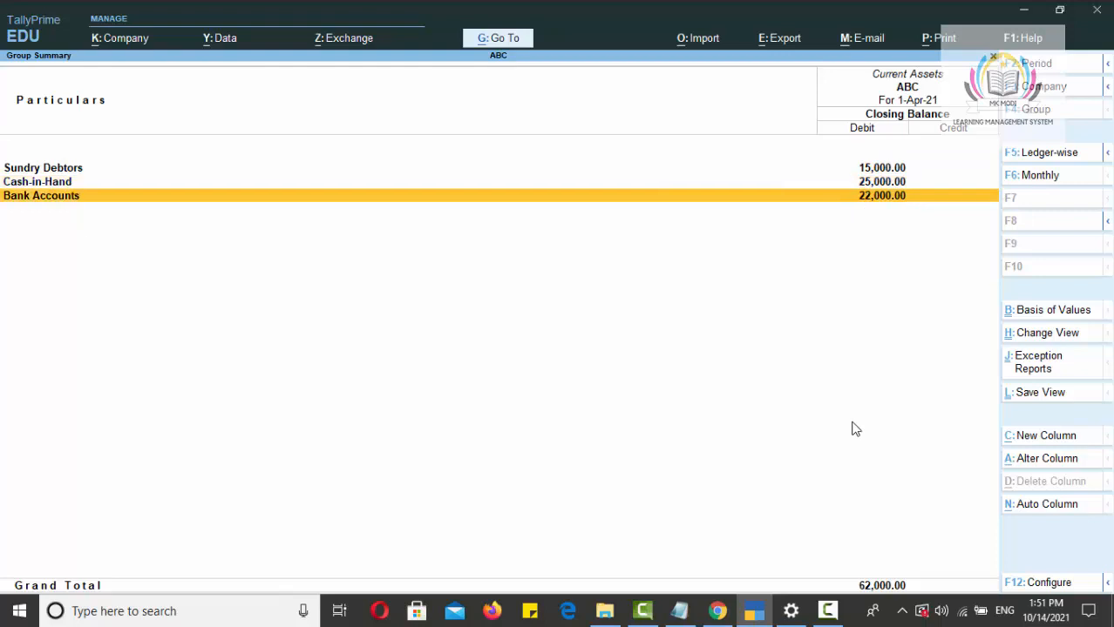
{"action": "key", "text": "Up"}
{"action": "key", "text": "Return"}
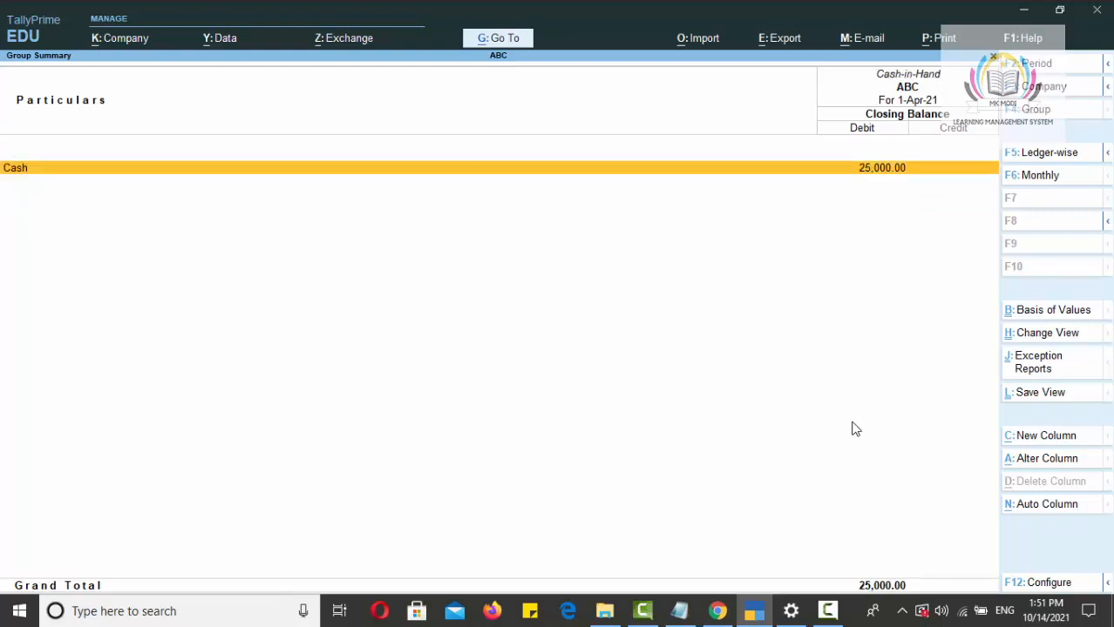
View the Bank Accounts group summary under Current Assets and return to the list of additional reports
{"action": "key", "text": "Escape"}
{"action": "key", "text": "Down"}
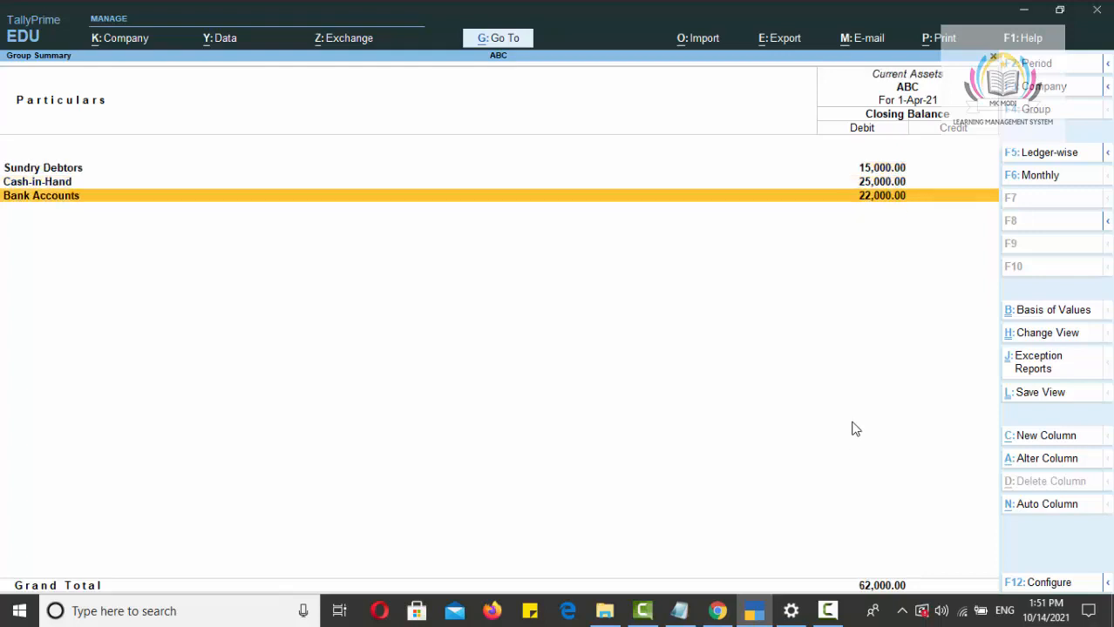
{"action": "key", "text": "Return"}
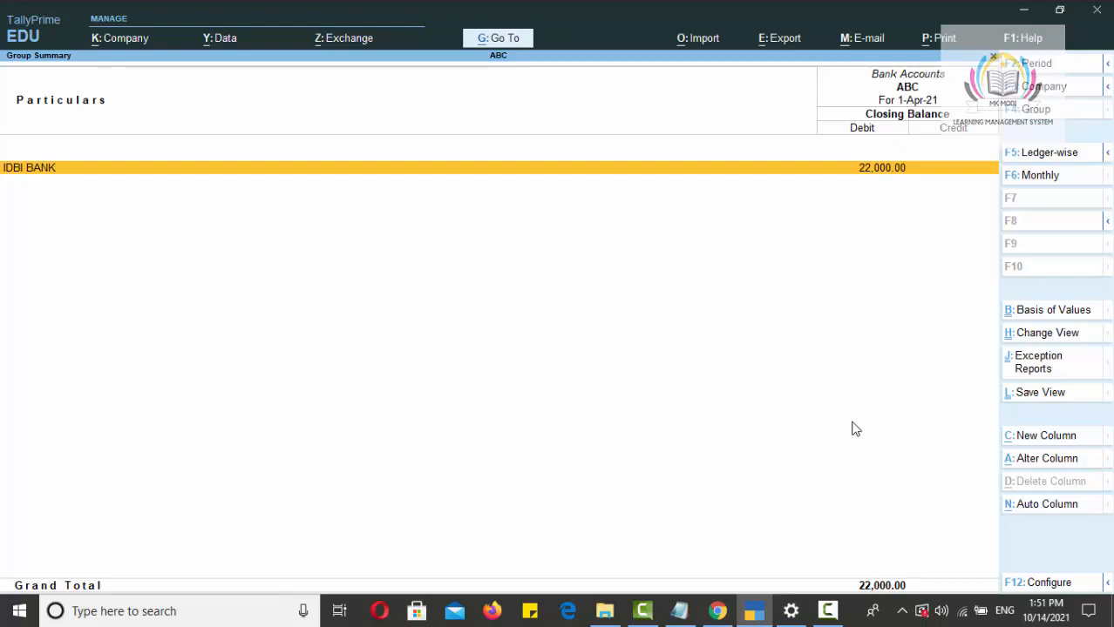
{"action": "key", "text": "Escape"}
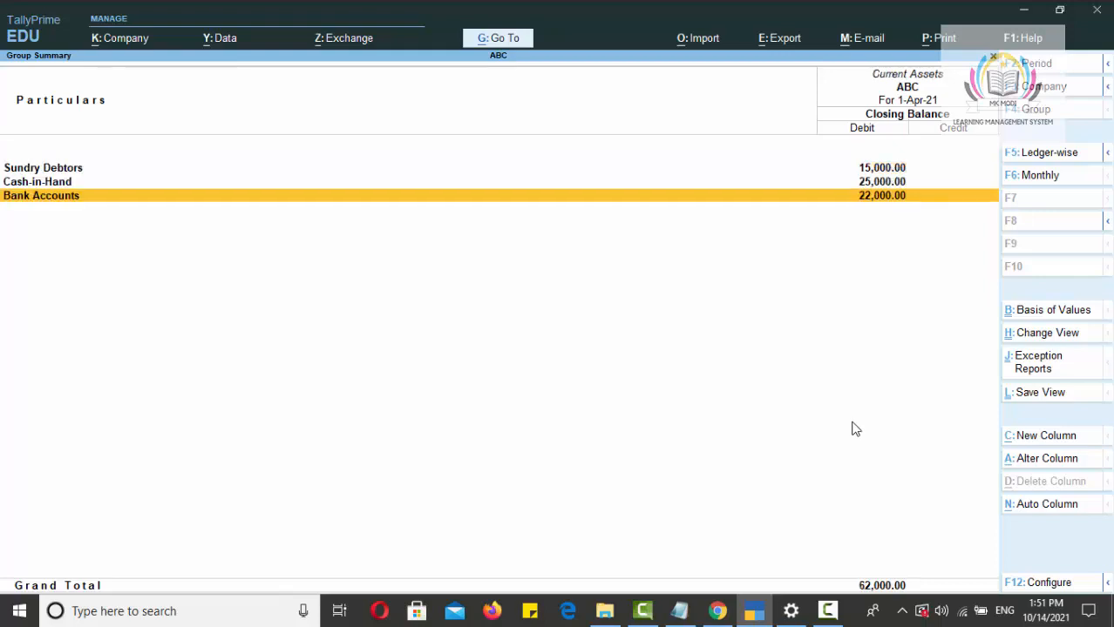
{"action": "key", "text": "Escape"}
{"action": "key", "text": "Escape"}
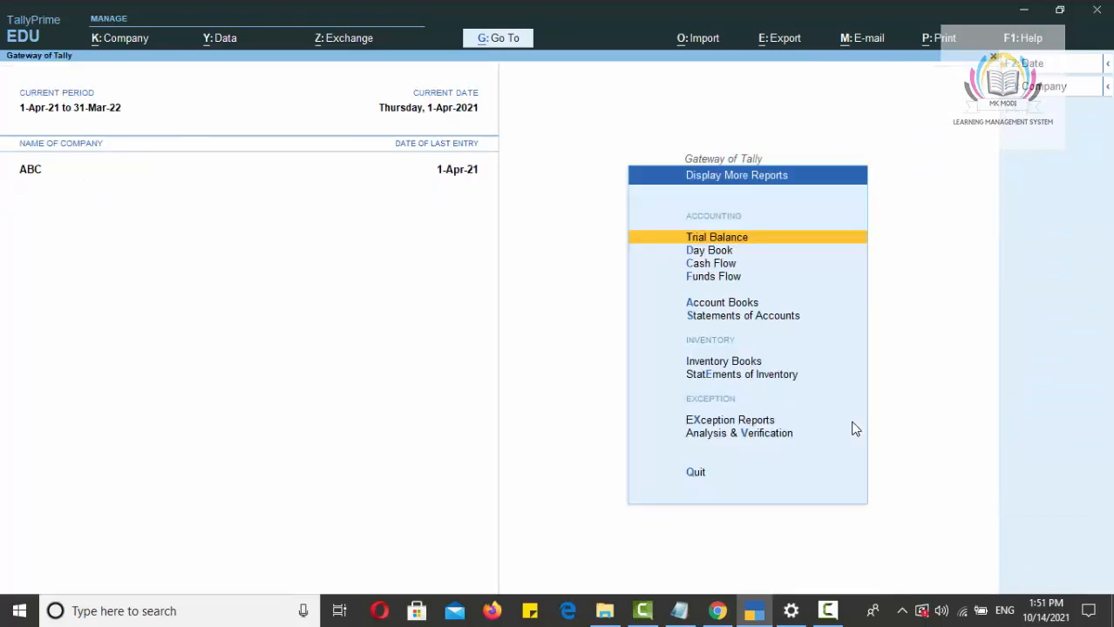